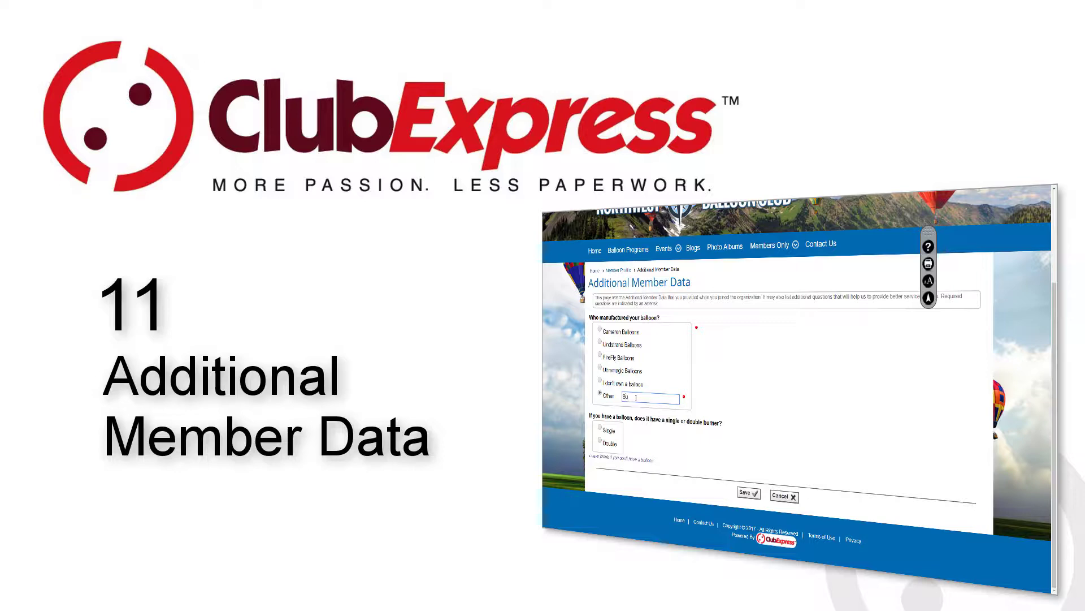
Step: Inspect the Balloon Manufacturer question in Additional Member Data, then cancel without changes
type("pe")
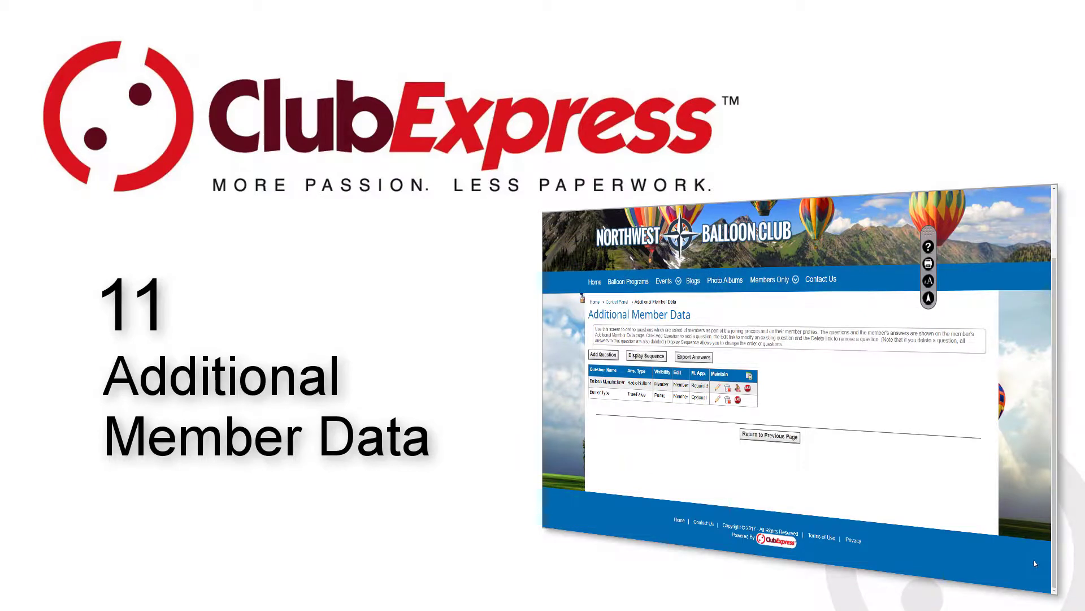
left_click(717, 387)
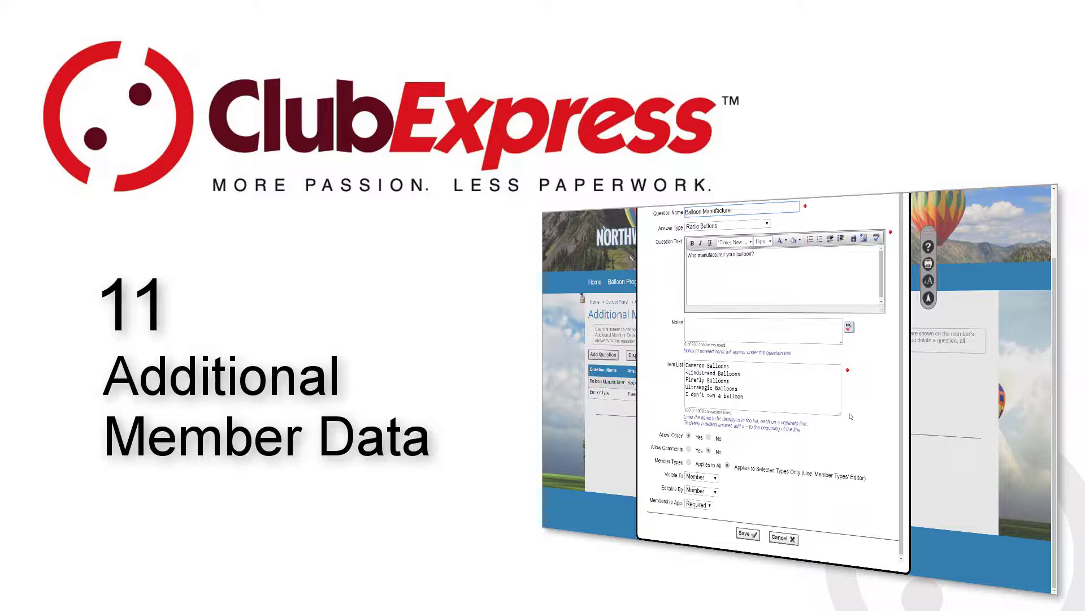
left_click(794, 537)
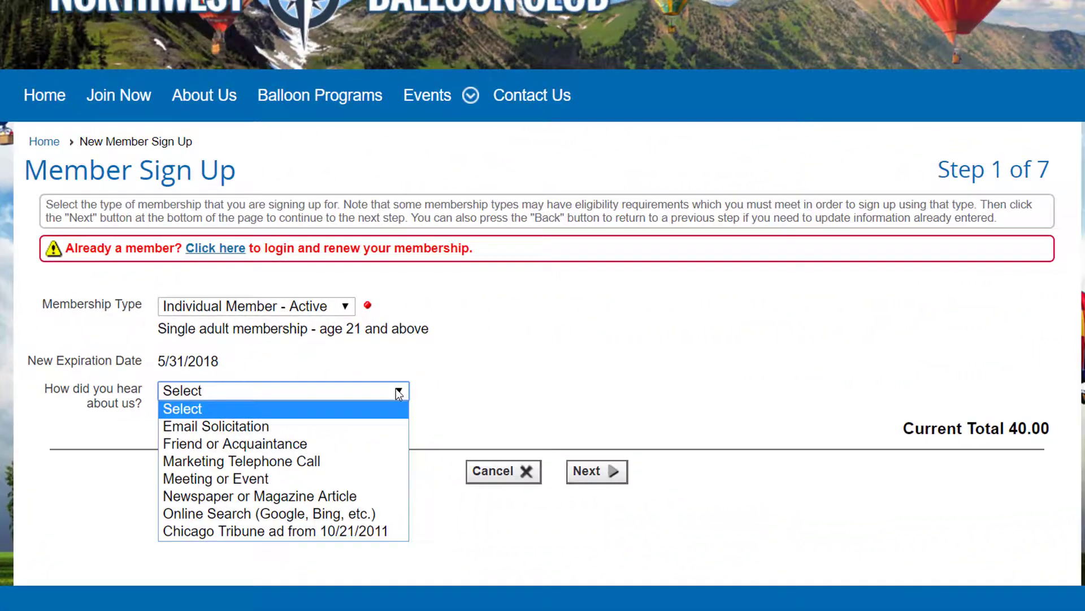
Step: Answer 'Friend or Acquaintance' in the sign-up form and enter Other manufacturer 'DayFlyer'
left_click(307, 444)
left_click(592, 471)
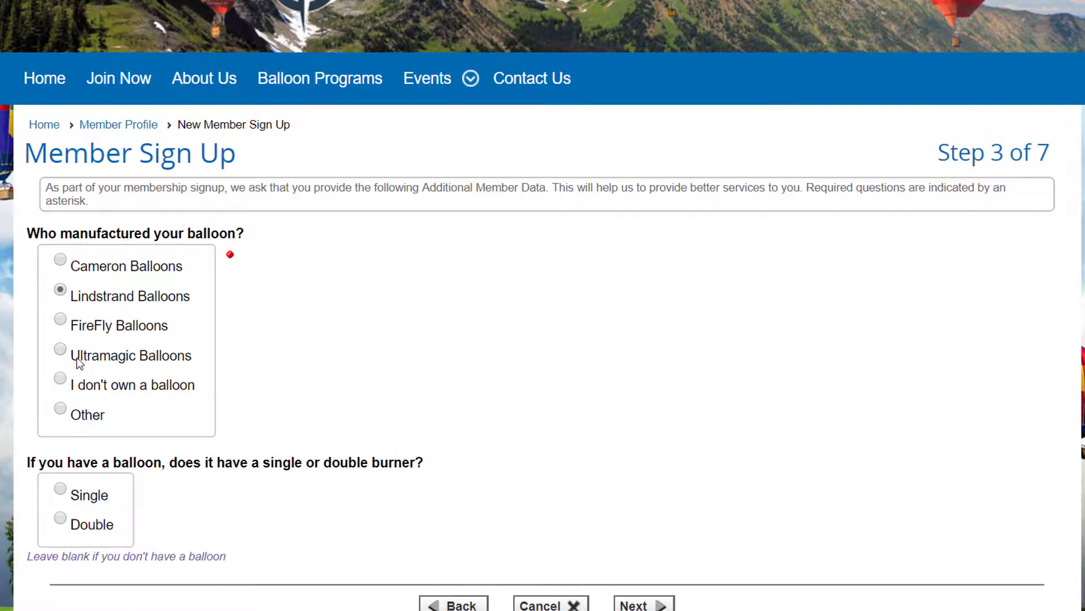
left_click(60, 408)
type("DayFlyer")
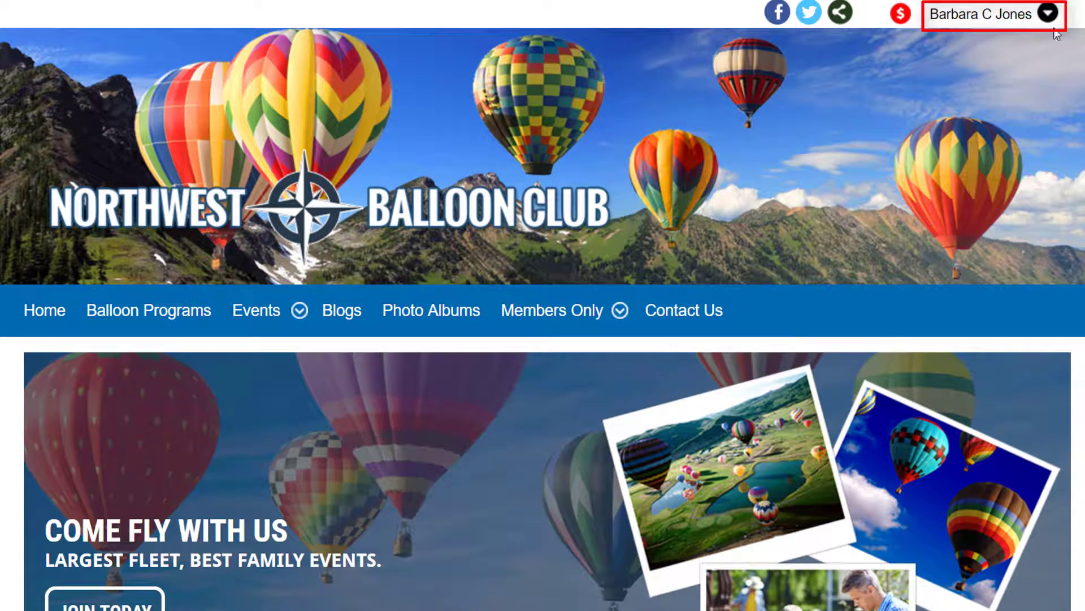
Step: In the member profile, set balloon manufacturer to Other 'SuperFlyte' with a Double burner, and save
left_click(1043, 15)
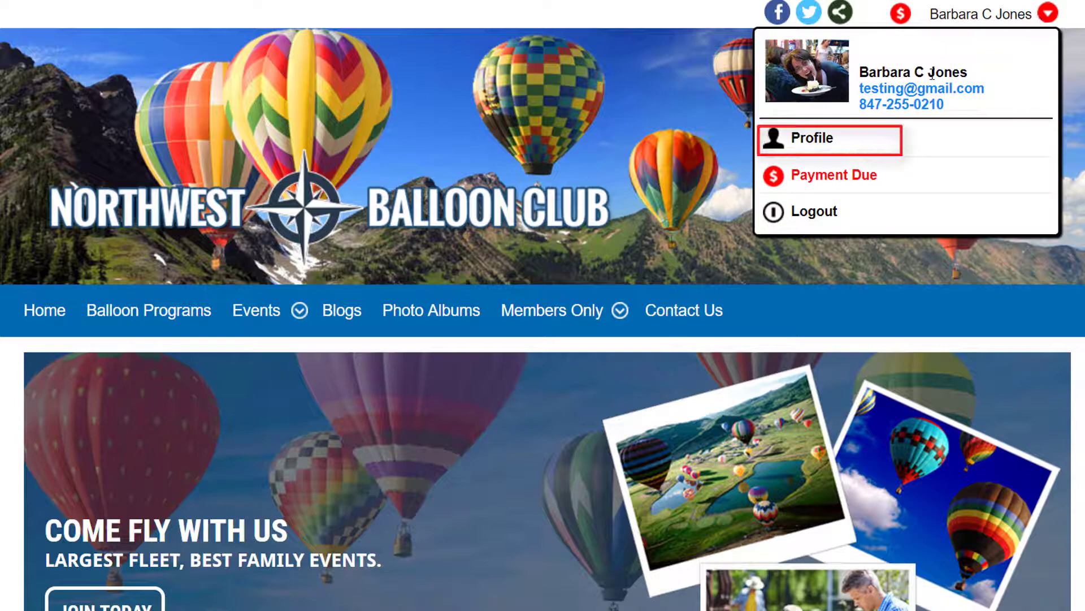
left_click(803, 138)
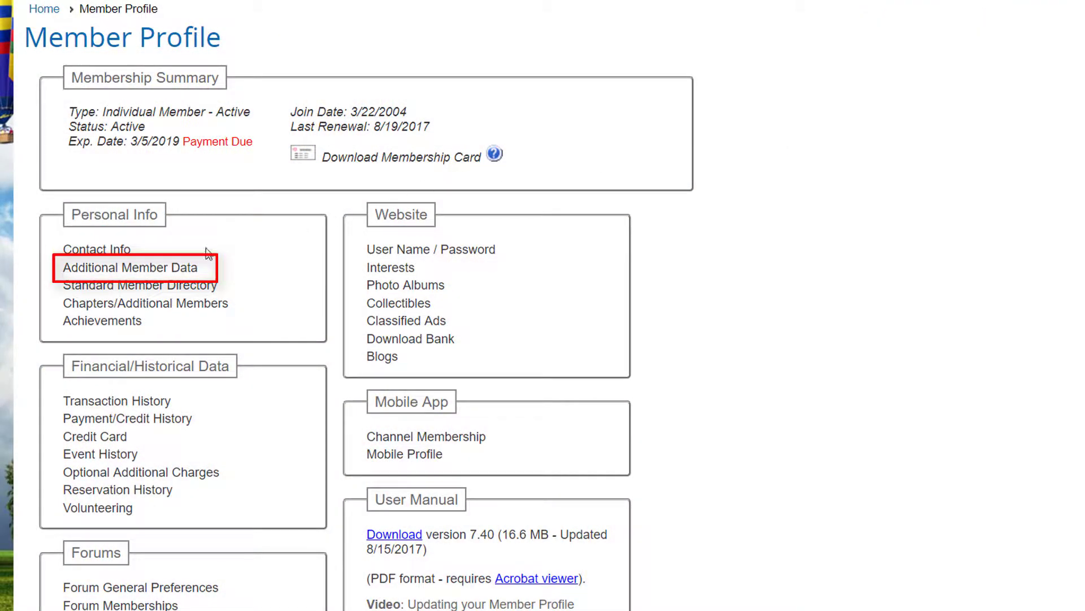
left_click(173, 269)
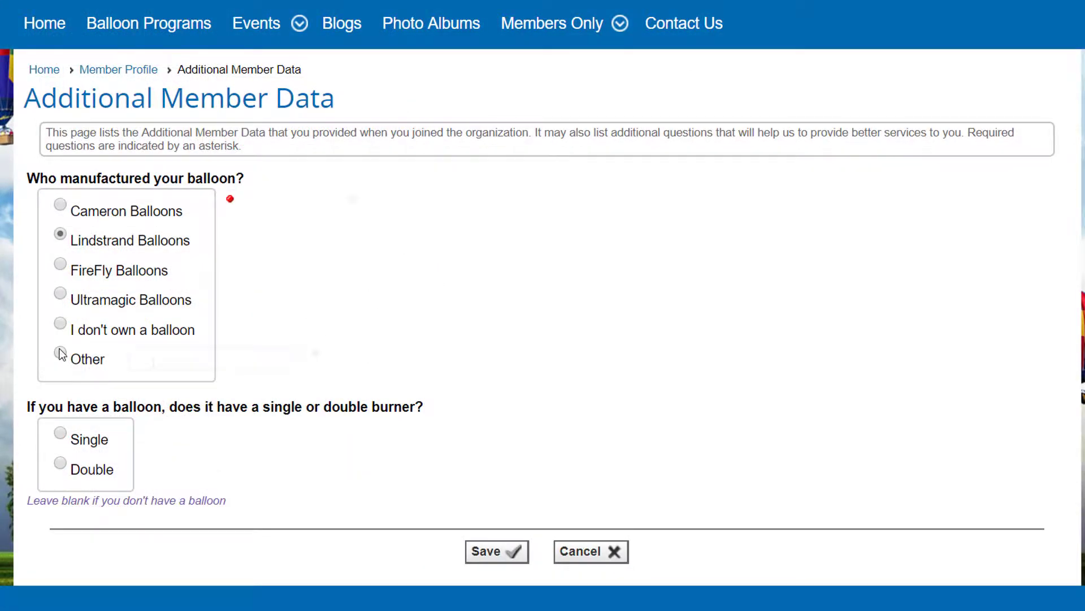
left_click(61, 354)
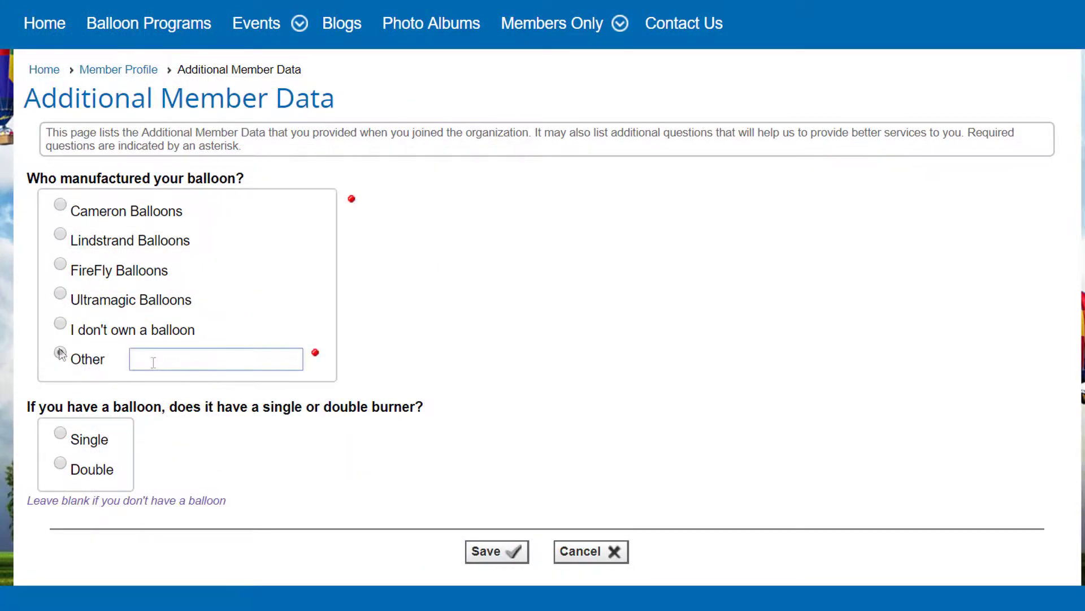
left_click(151, 360)
type("Supe")
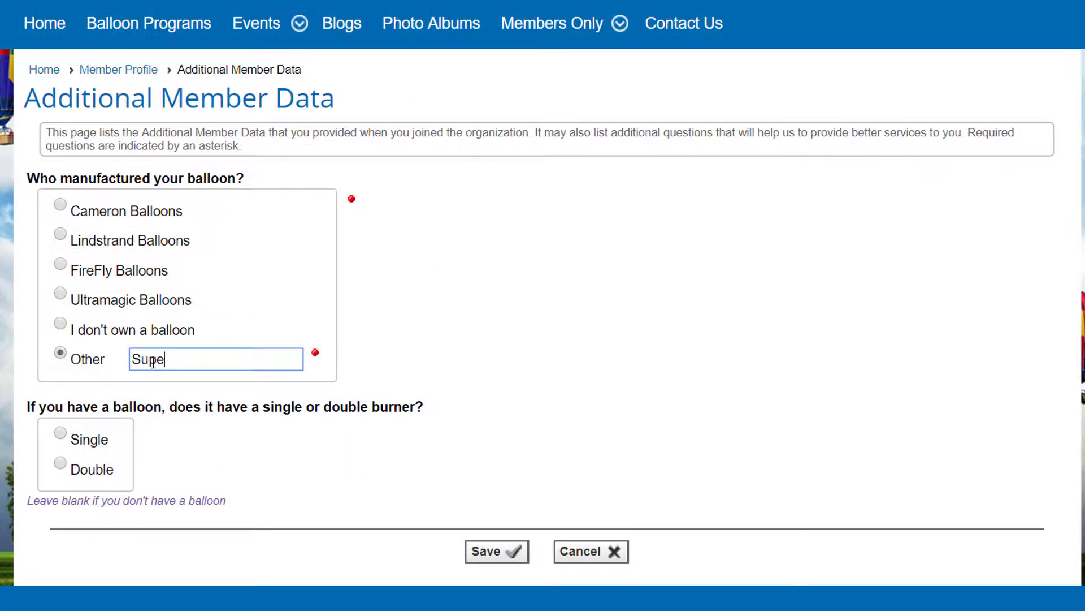
type("rFlyte")
left_click(61, 465)
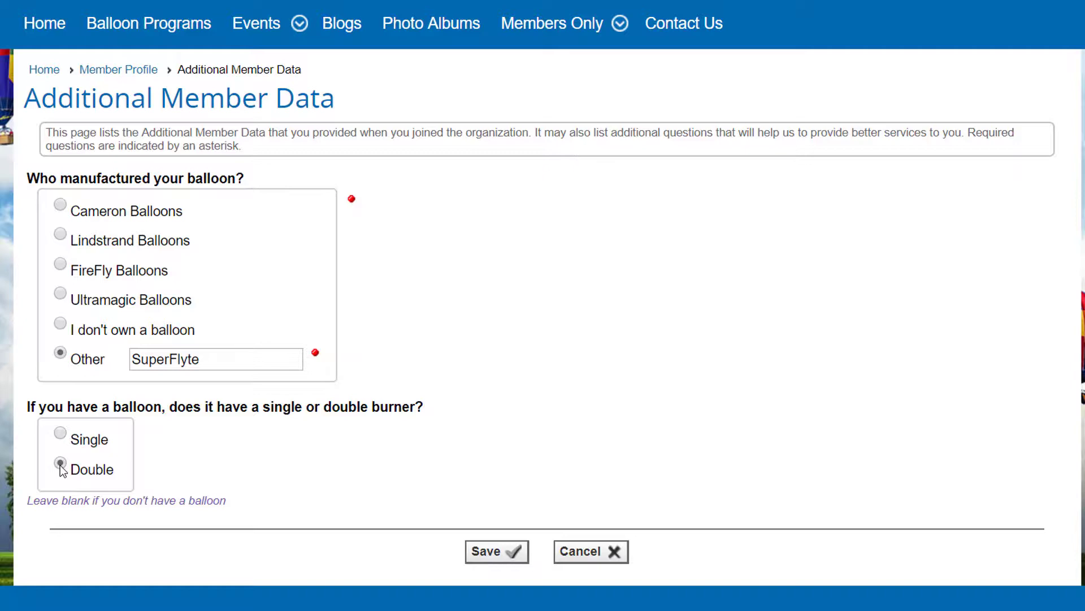
left_click(482, 550)
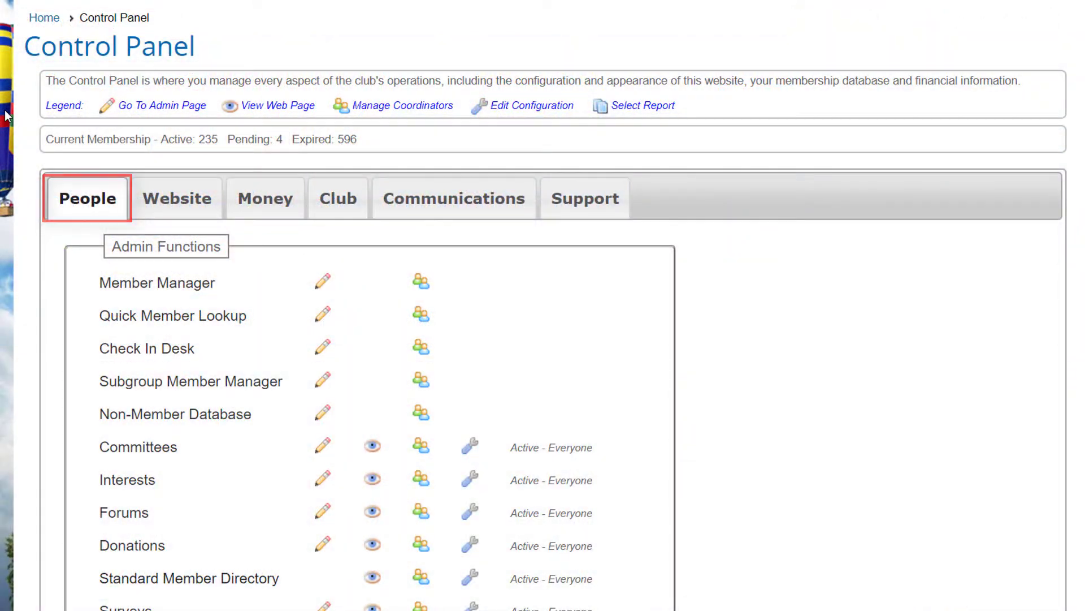
Step: Open Additional Member Data from the Setup section of the People admin functions
scroll(6, 116, "down", 10)
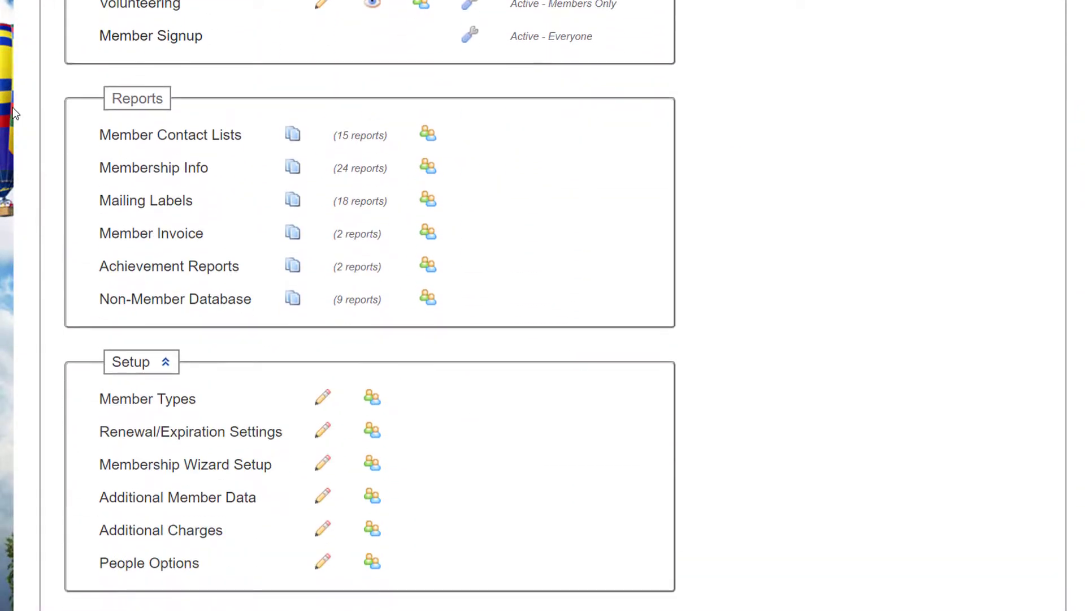
left_click(236, 498)
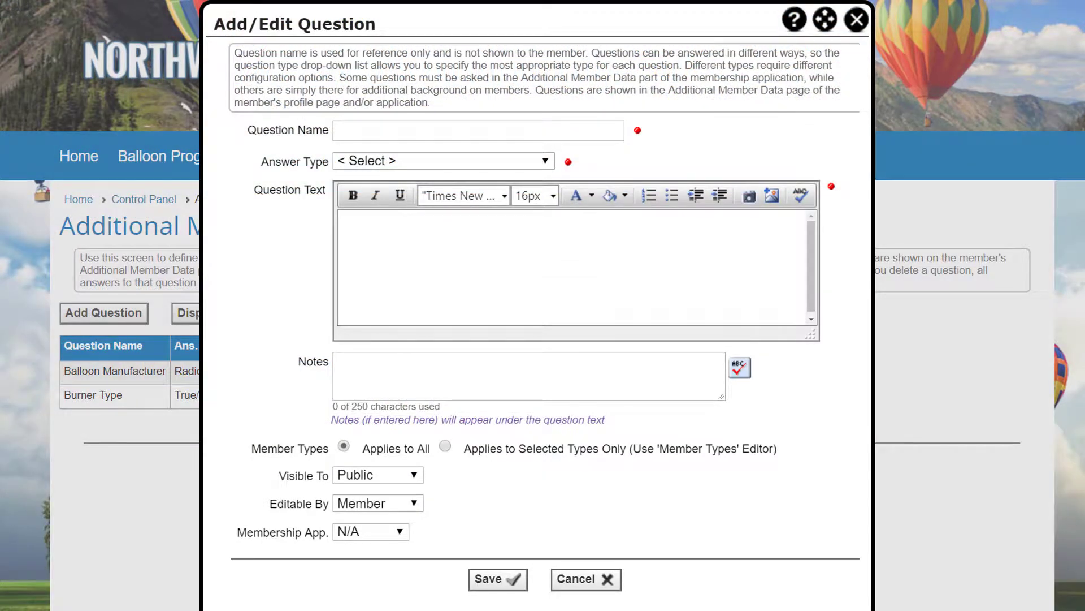
Step: Create question 'Emergency Contact' asking who to contact in an emergency, with a first-contact note
type("Emergency Contact")
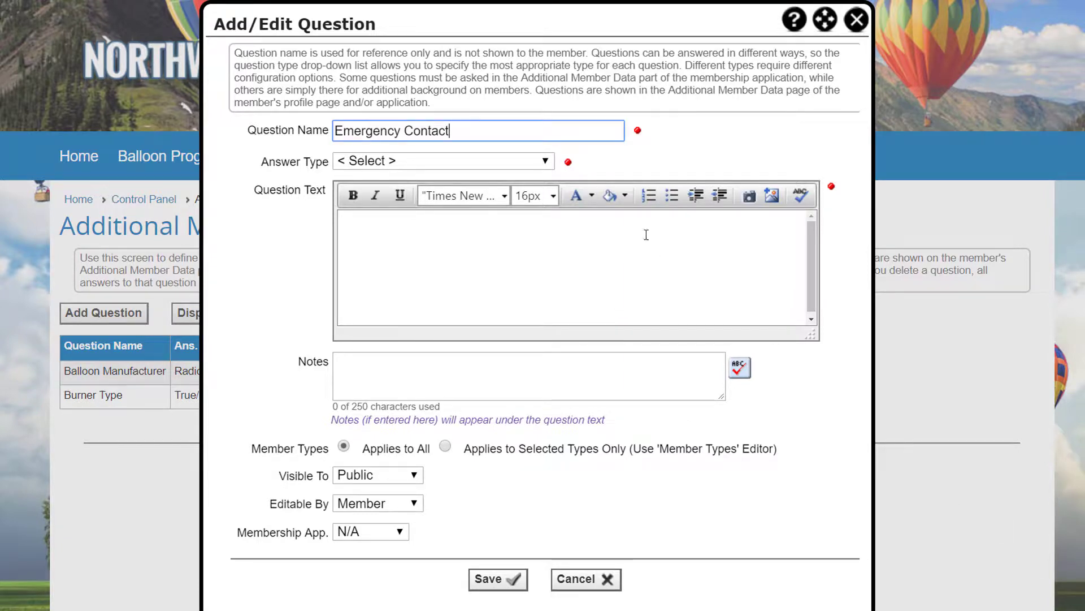
left_click(546, 161)
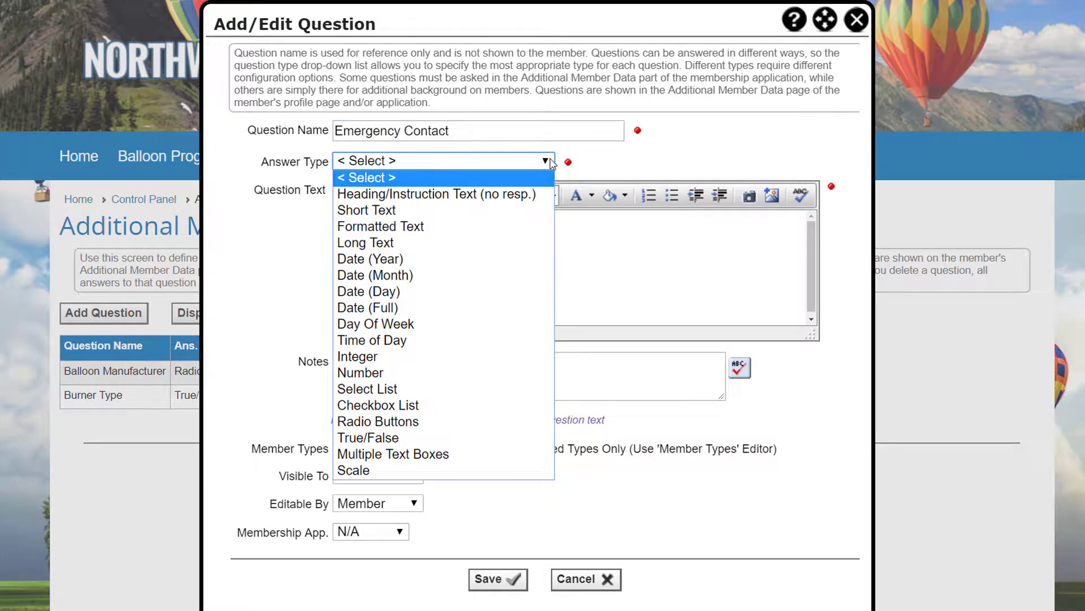
left_click(533, 235)
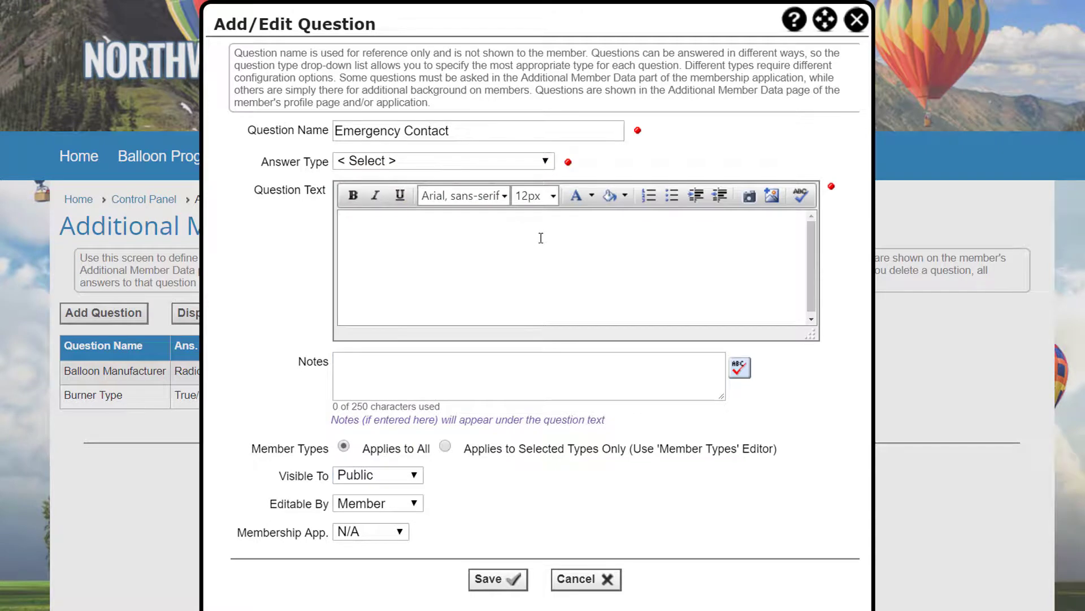
type("In the ")
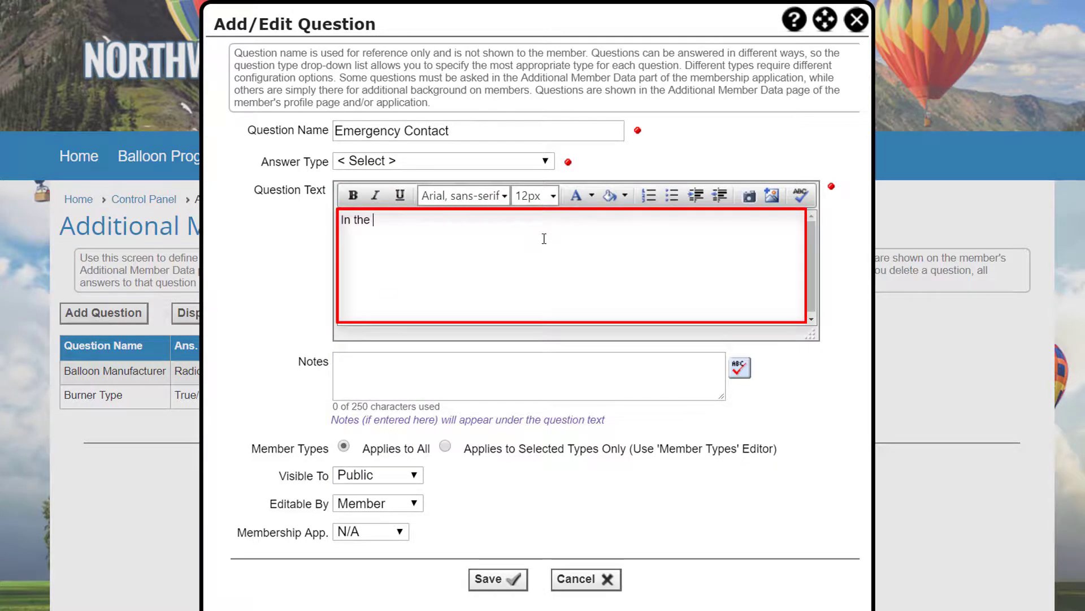
type("event of an emergency")
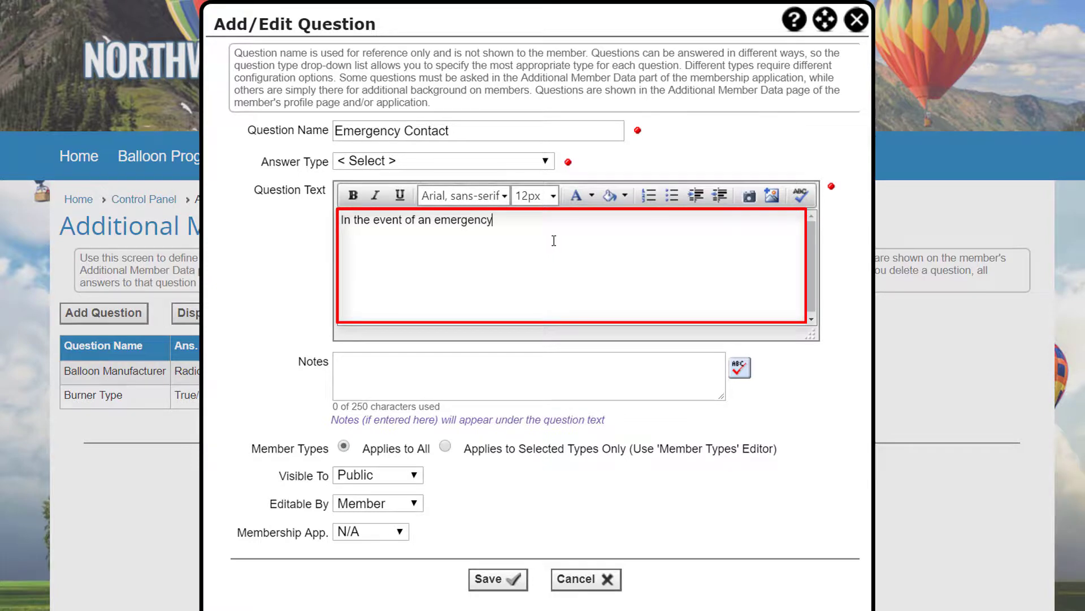
type(", who shoul")
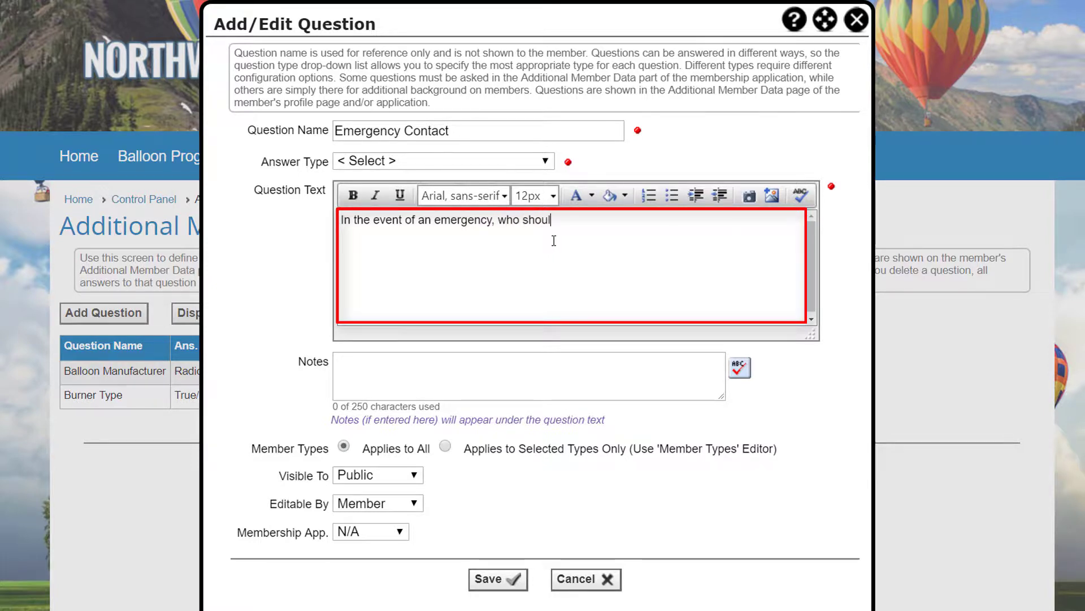
type("d we contact?")
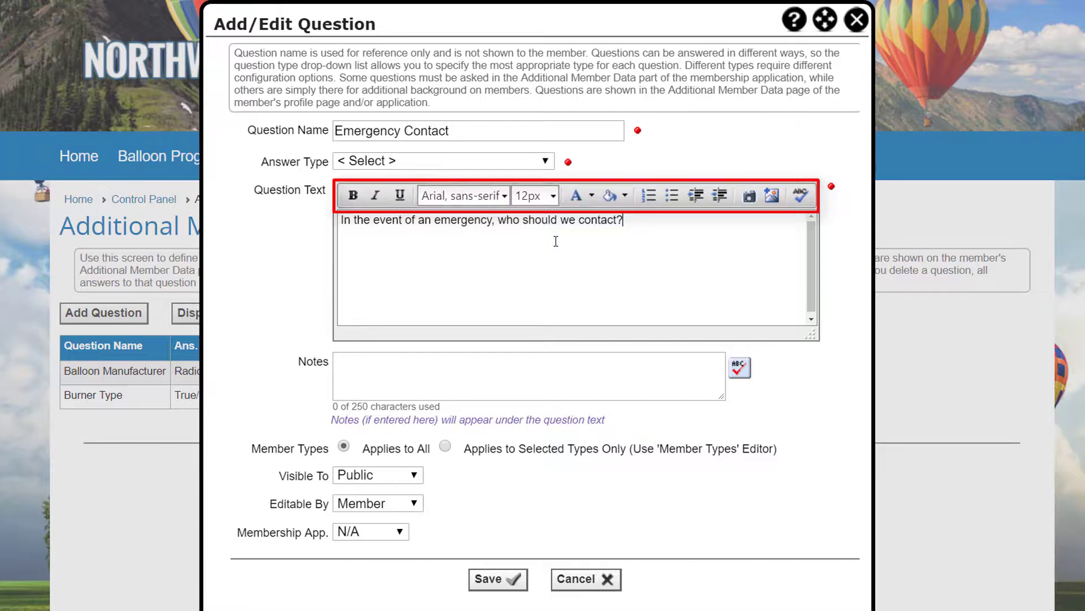
left_click(488, 387)
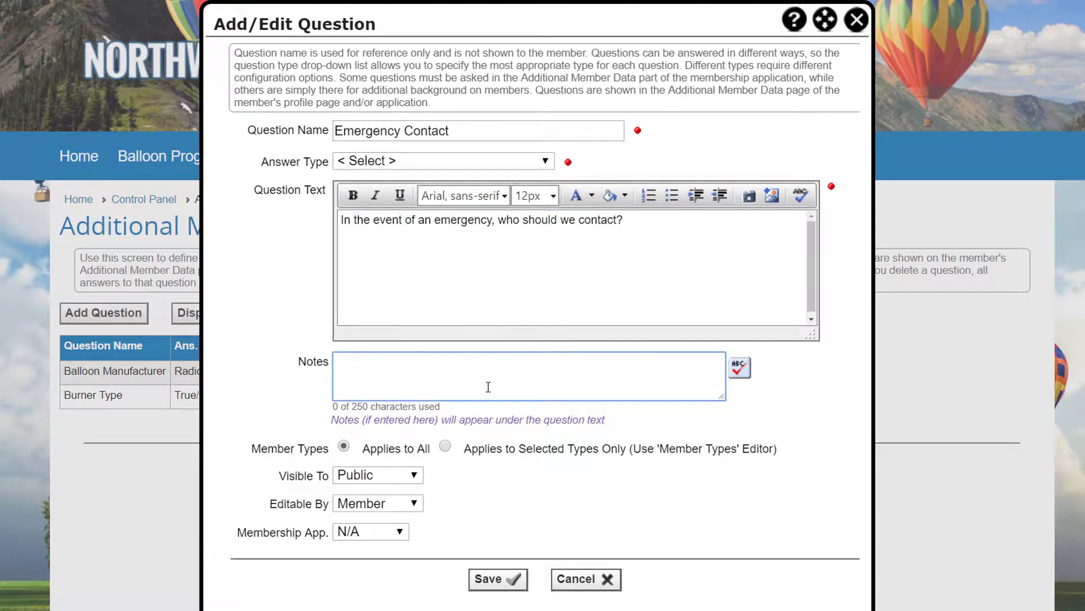
type("This is the fir")
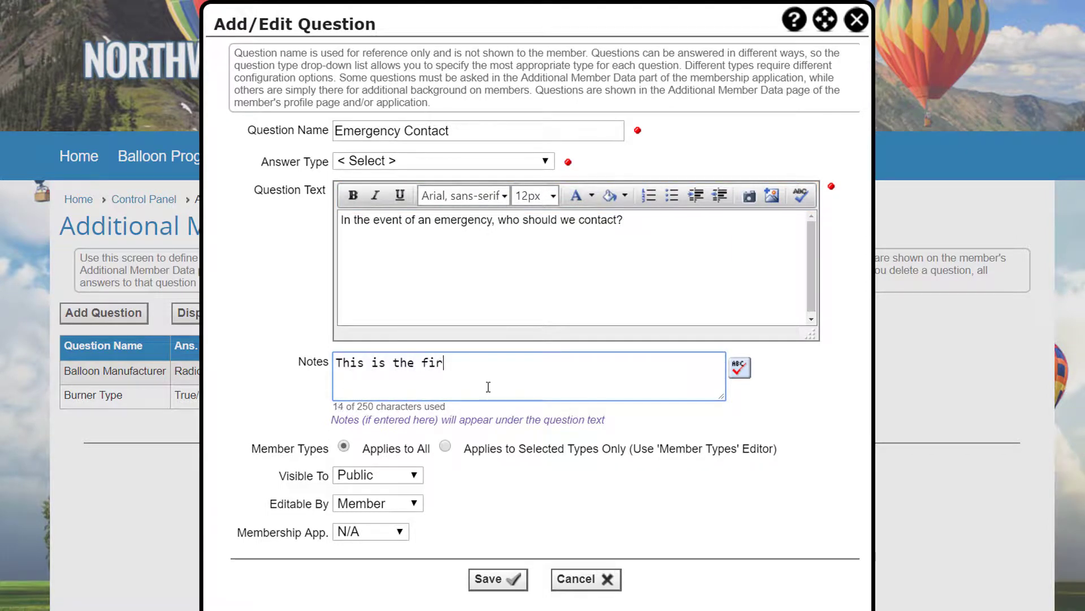
type("st person w")
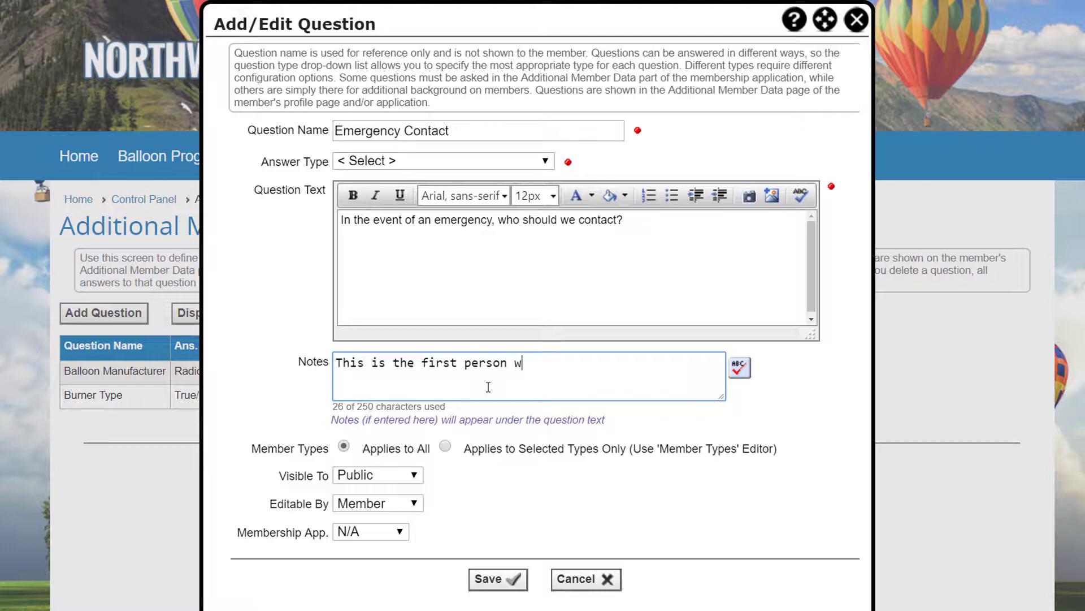
type("e will attemp")
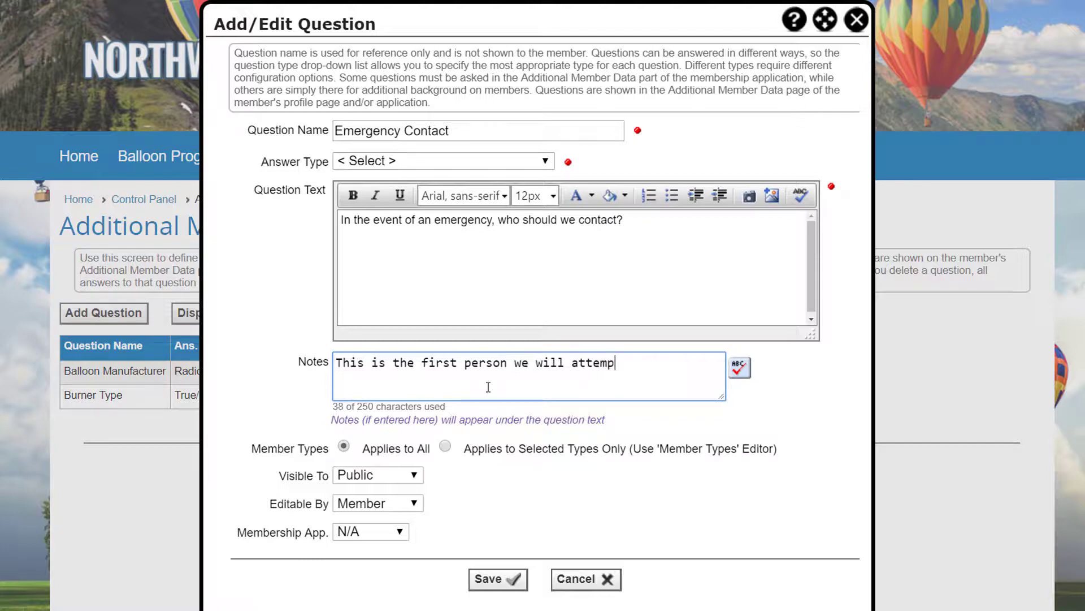
type("t to contact.")
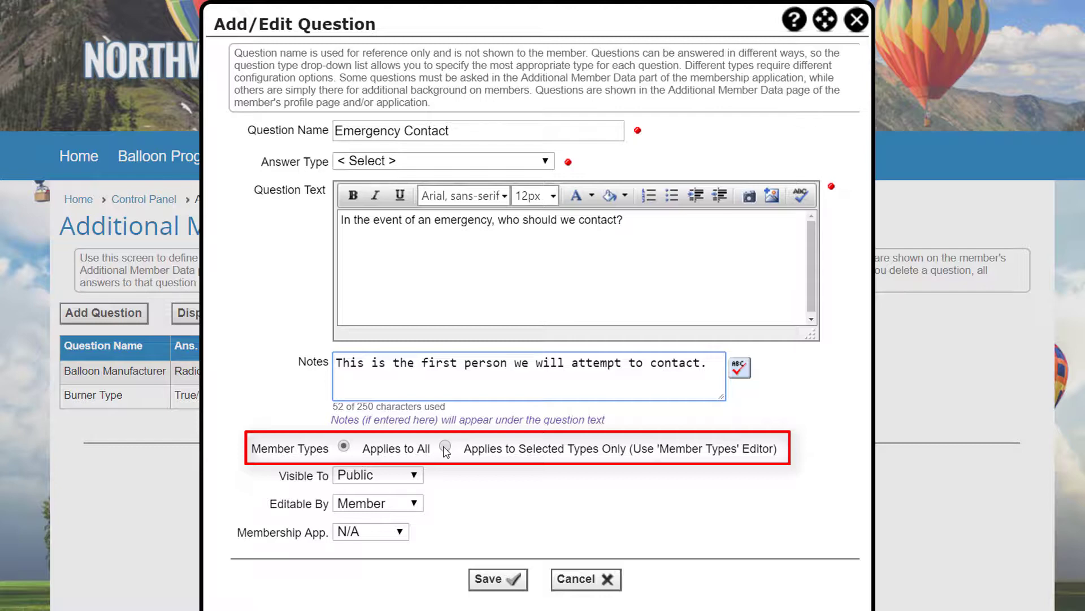
Step: Limit Emergency Contact to selected member types, with Visible To and Editable By set to Member
left_click(445, 448)
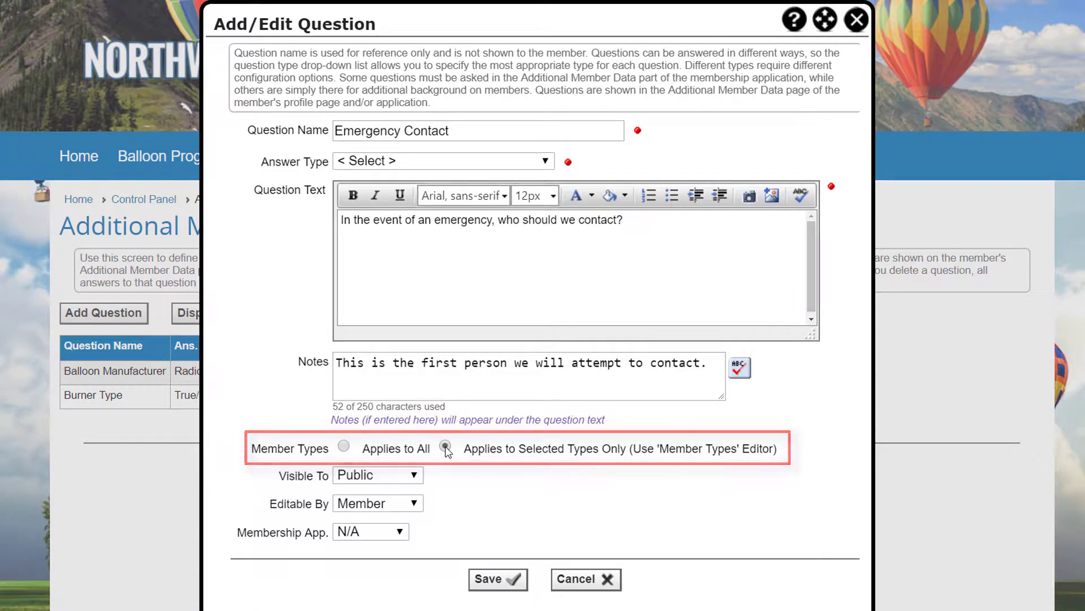
left_click(416, 475)
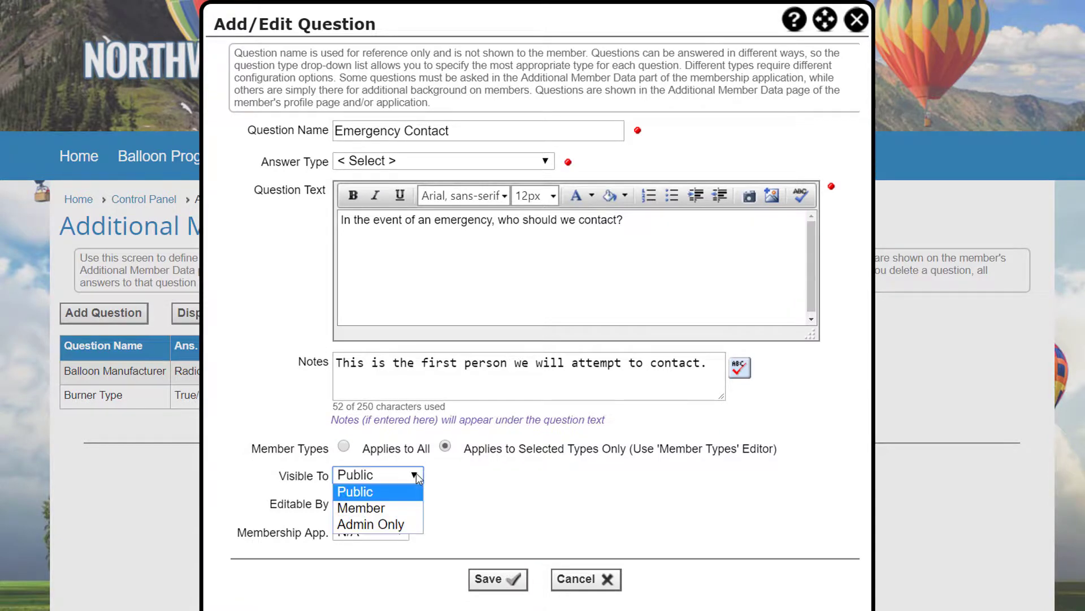
left_click(414, 509)
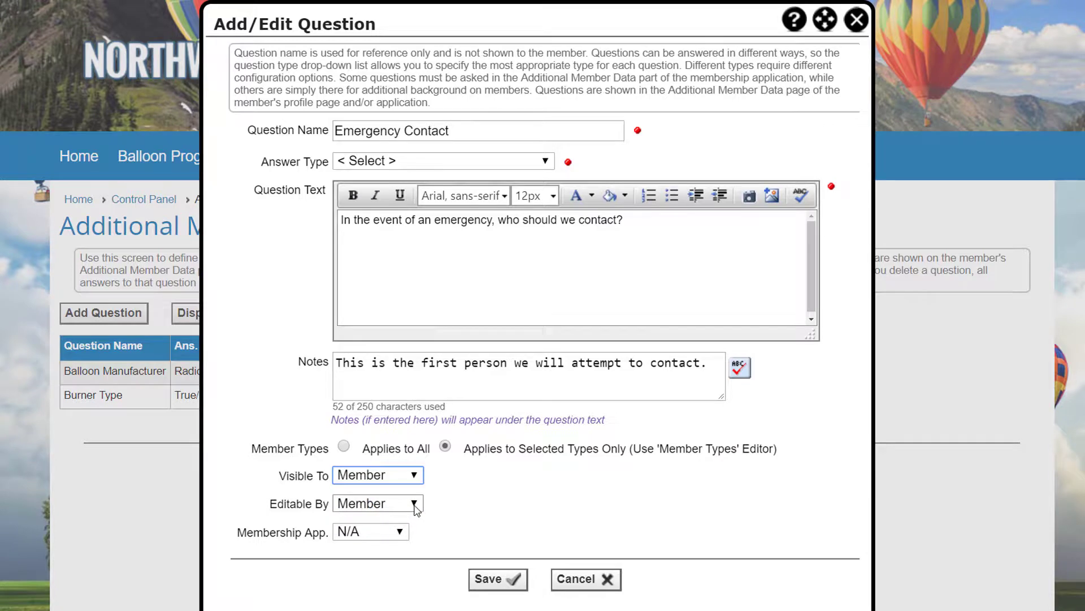
left_click(414, 505)
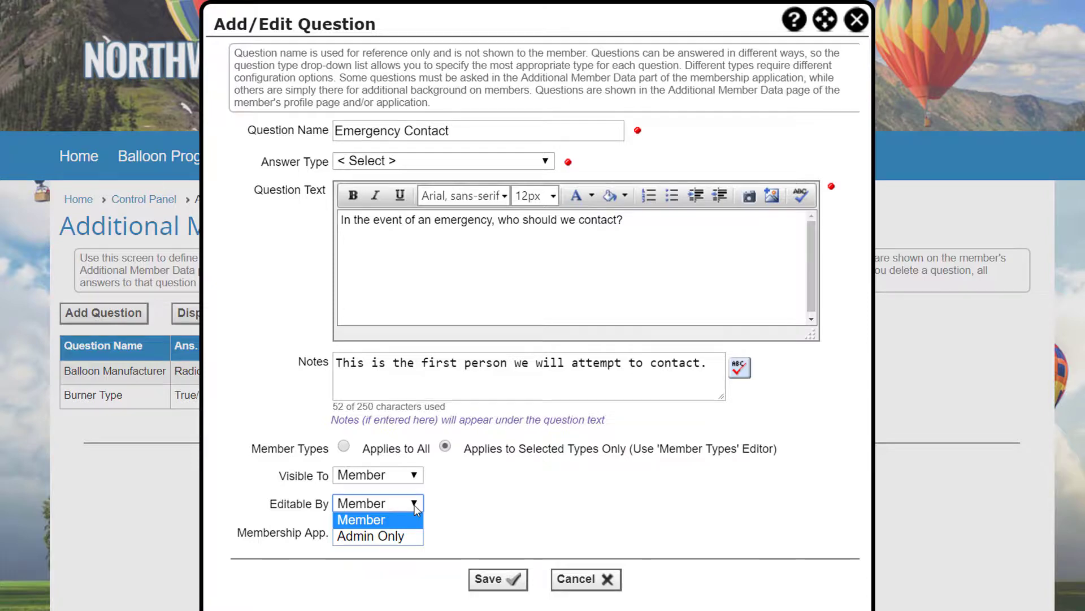
left_click(416, 506)
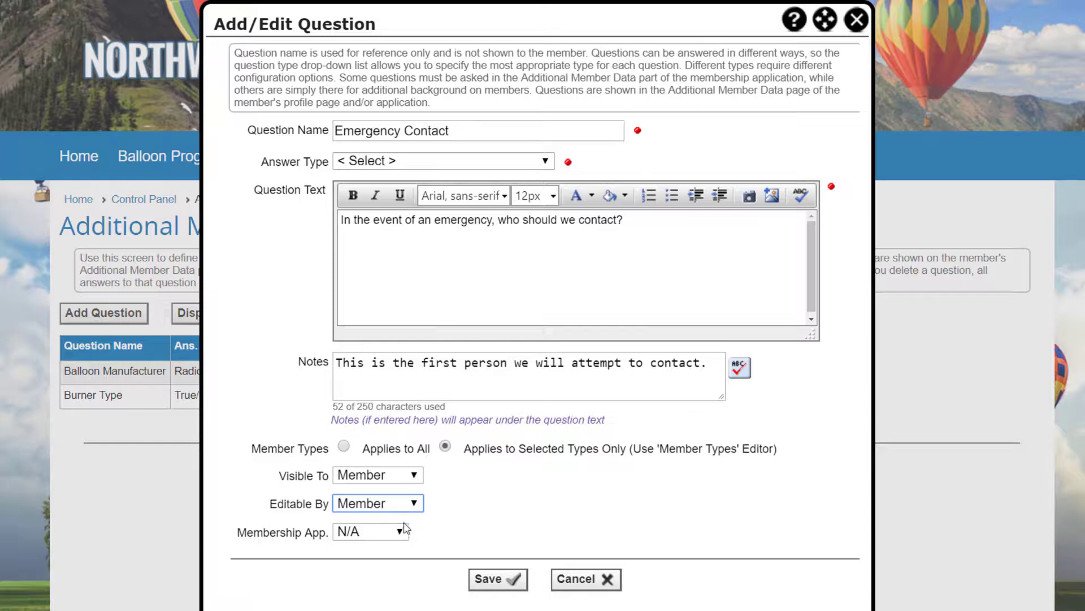
left_click(401, 531)
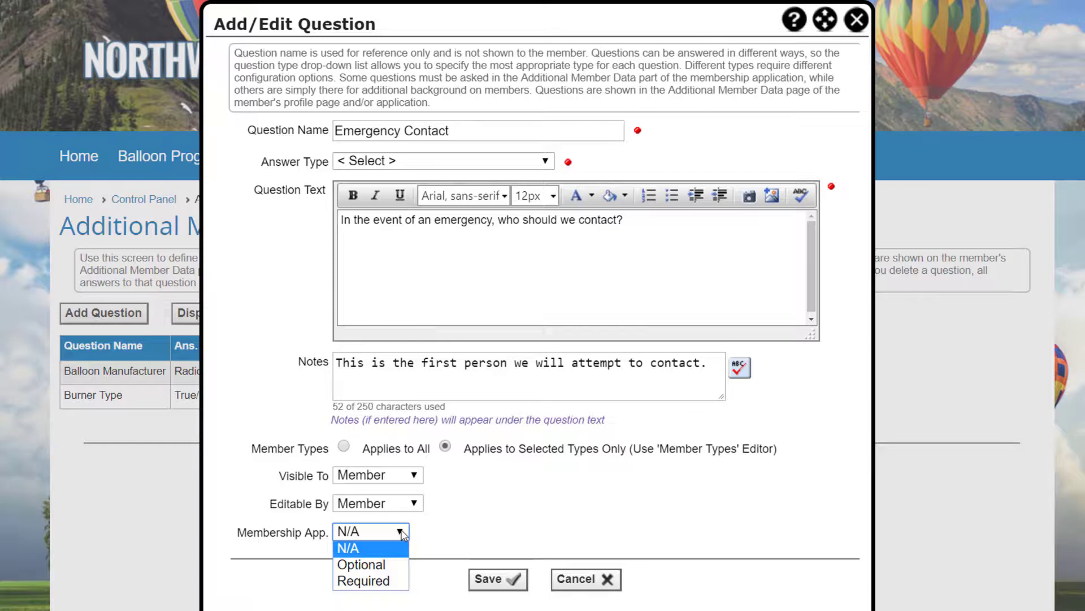
Step: Make Emergency Contact optional on the membership application with a Short Text answer type
left_click(387, 564)
left_click(503, 161)
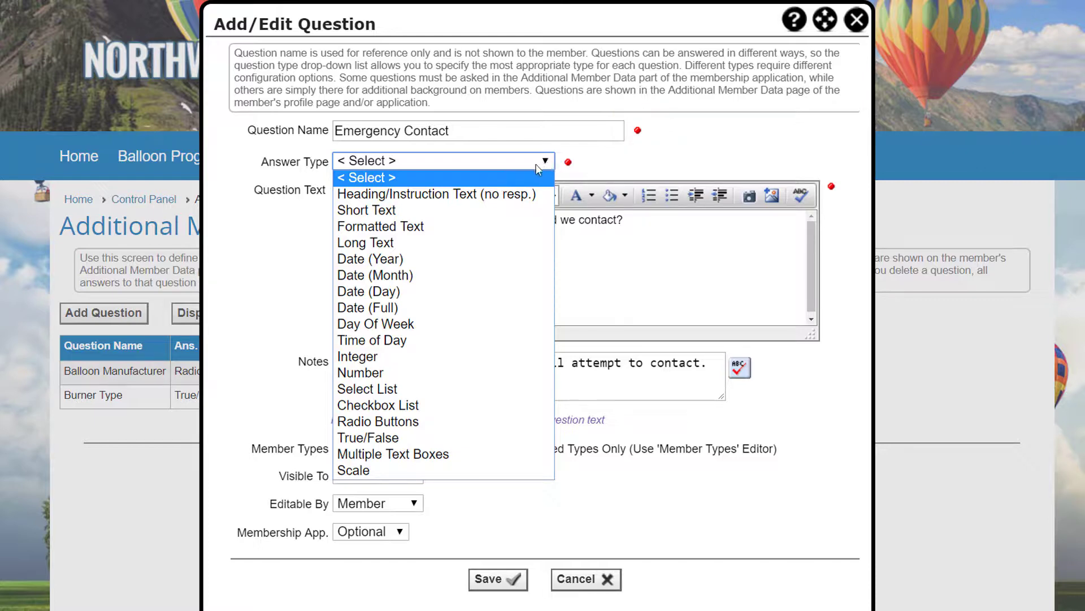
left_click(468, 210)
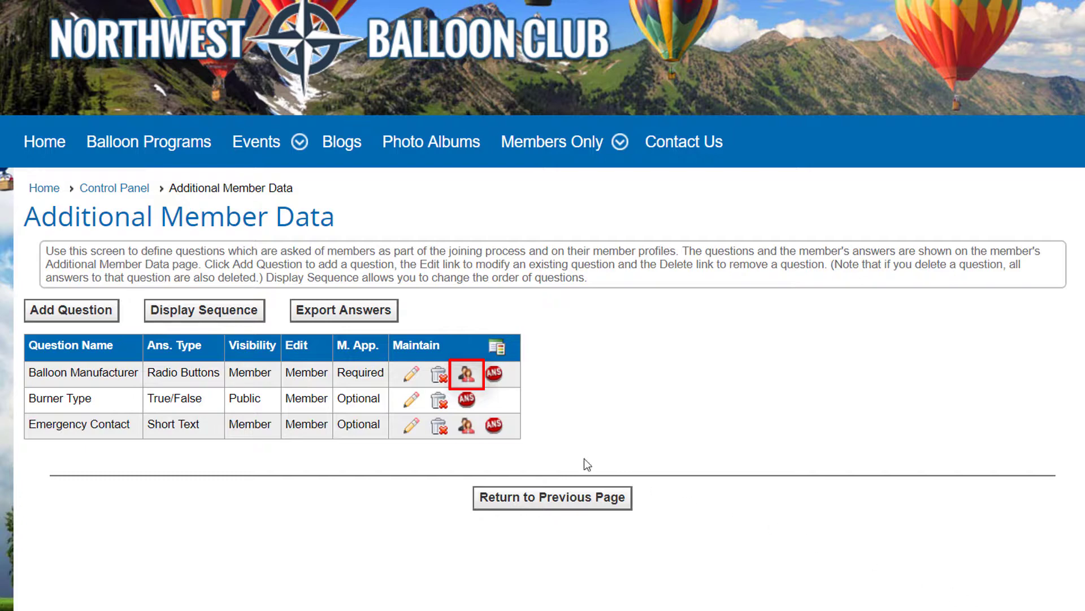
Step: Apply Emergency Contact to Family, Individual and Lifetime memberships, excluding Supporting Member
left_click(465, 375)
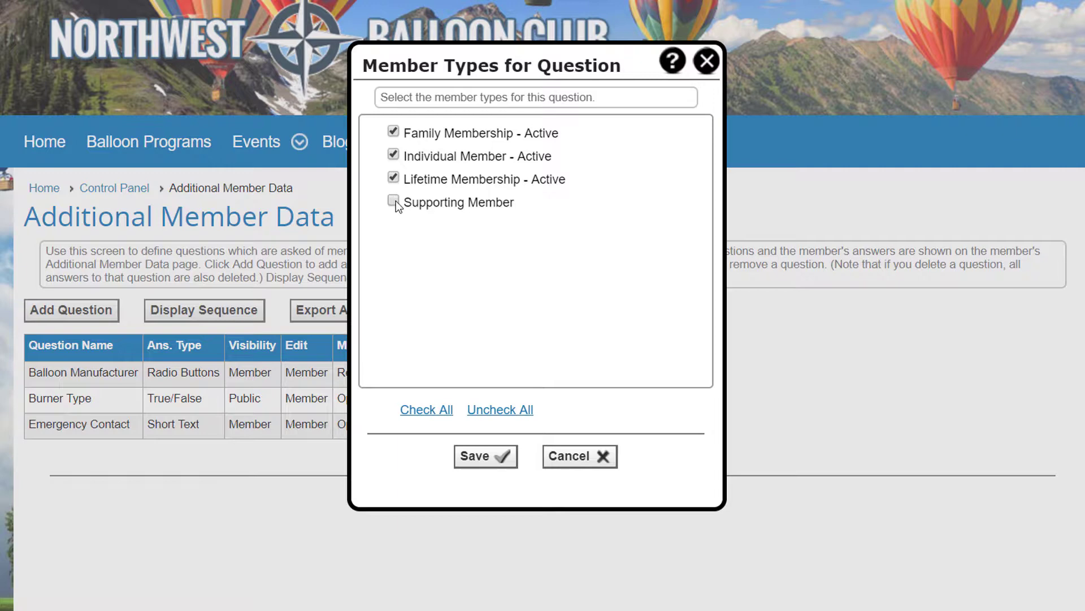
left_click(490, 459)
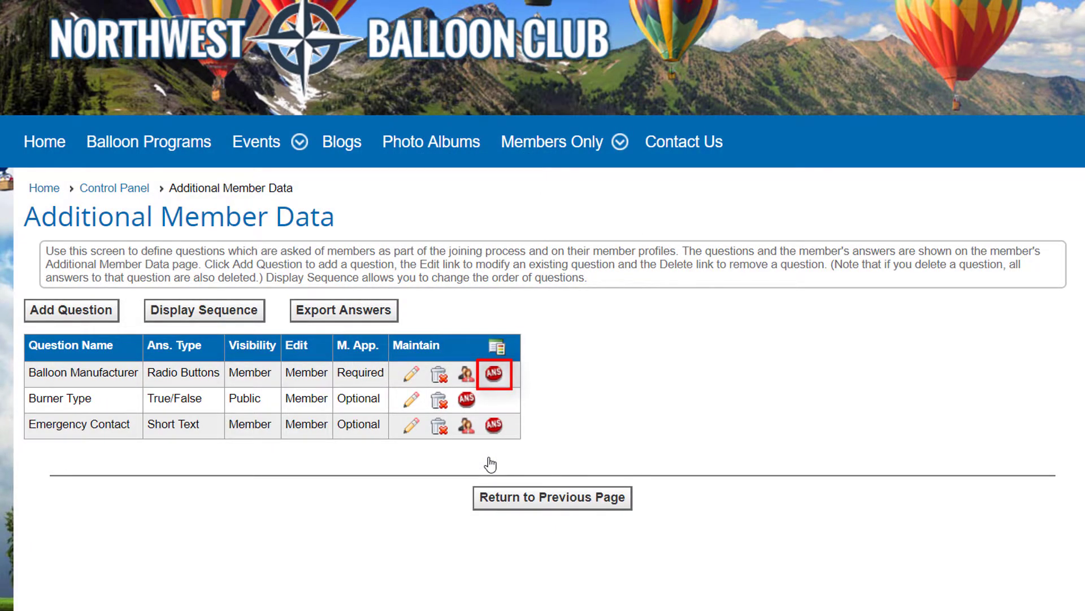
Step: Run the Balloon Manufacturer answers report sorted by member as a PDF
left_click(494, 374)
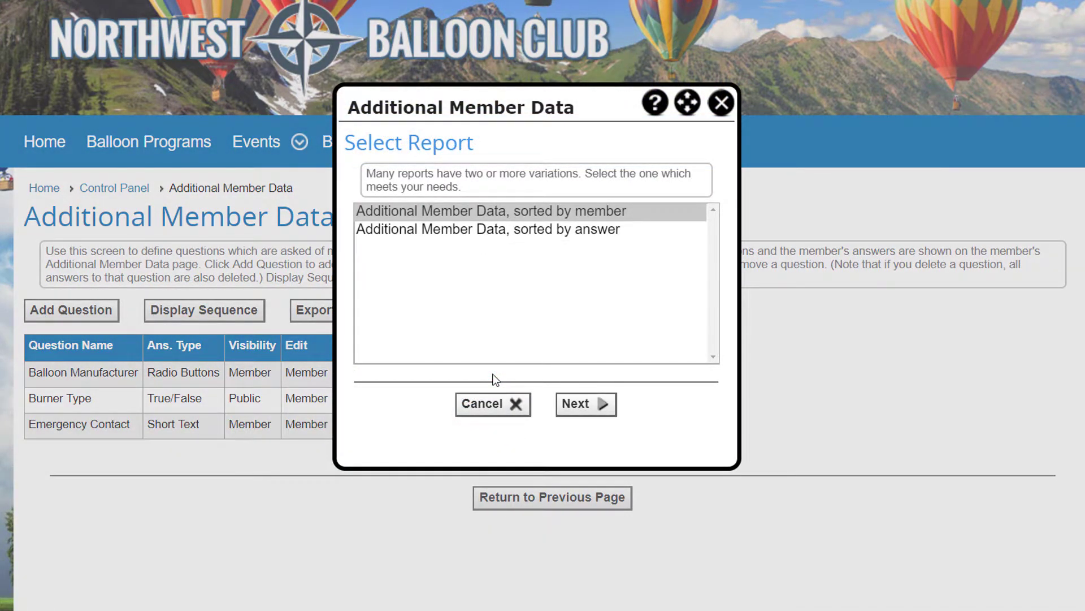
left_click(585, 403)
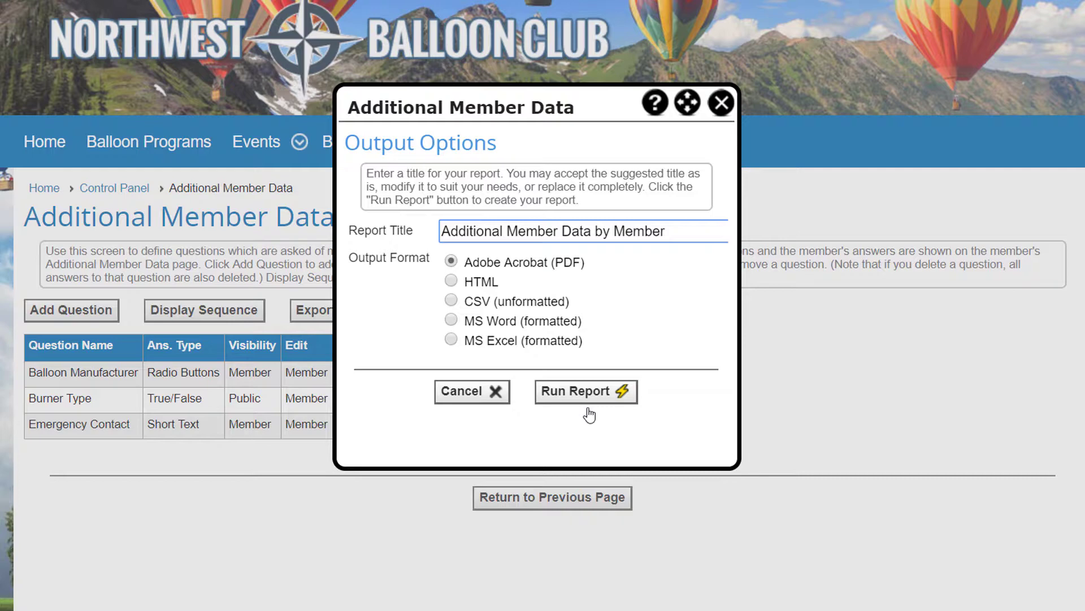
left_click(587, 400)
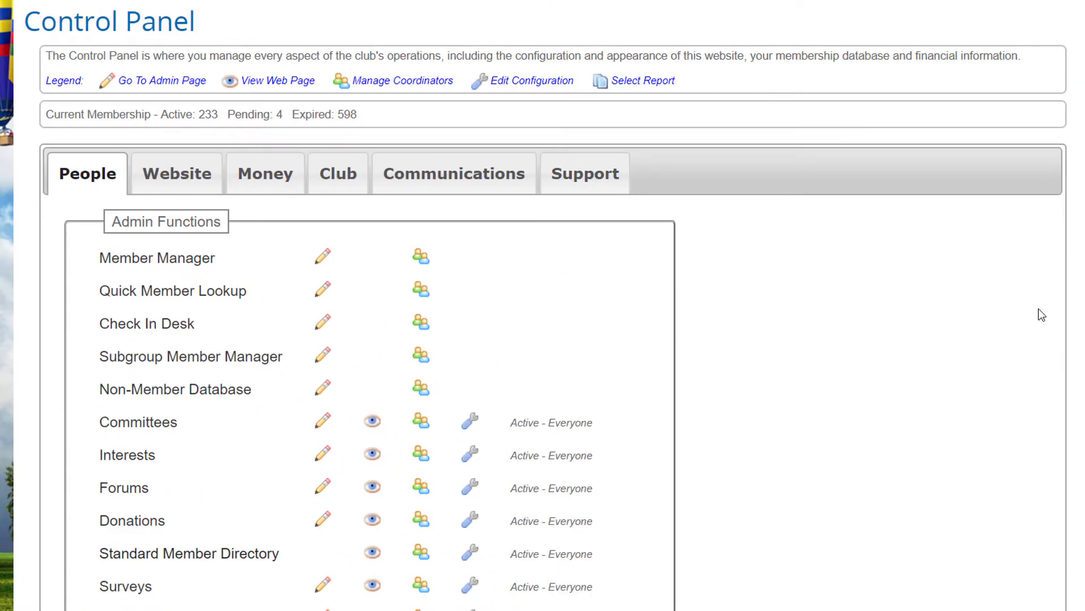
Step: In Membership Wizard Setup, untick and re-tick Additional Member Data for admin renewals
scroll(1039, 310, "down", 8)
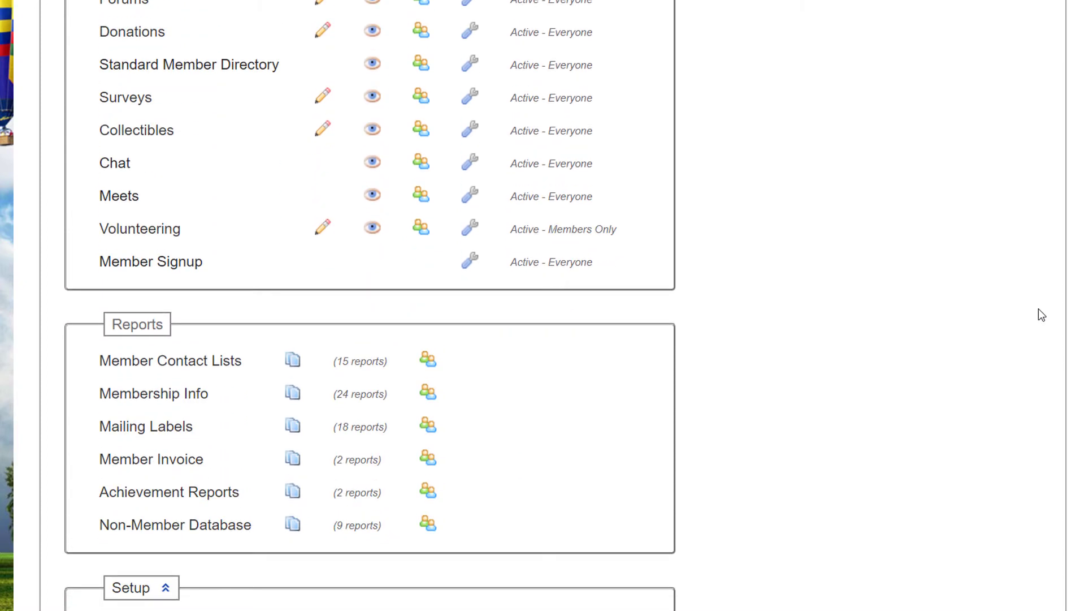
scroll(1038, 309, "down", 5)
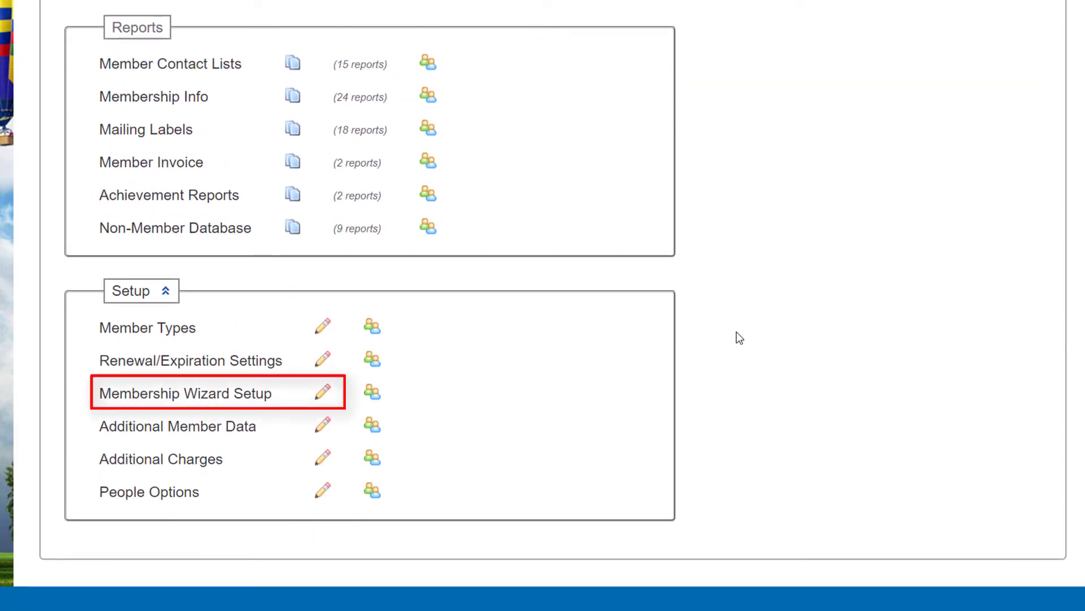
left_click(255, 396)
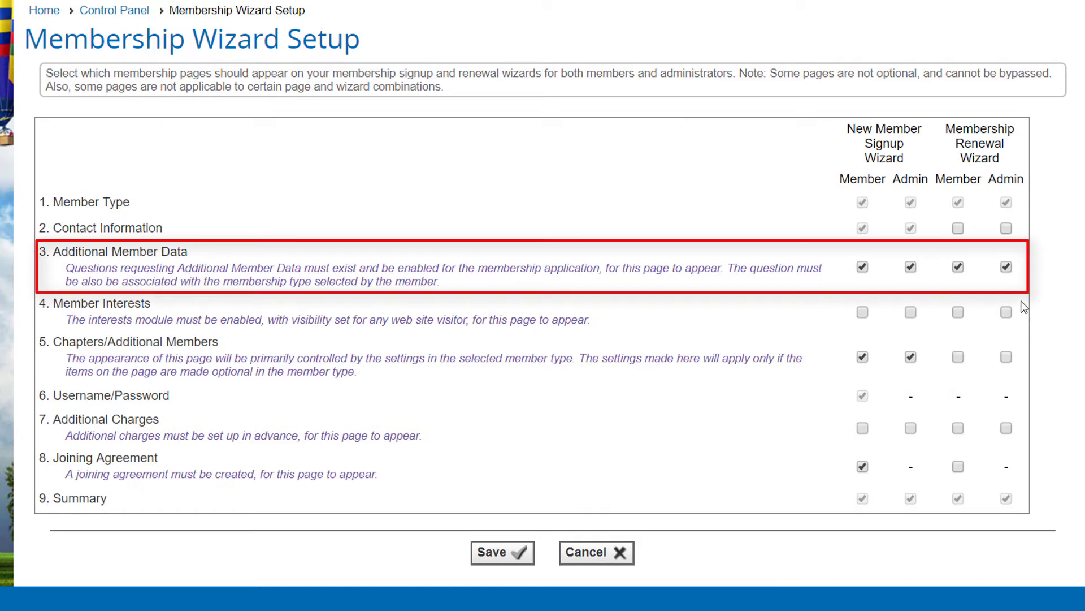
left_click(1008, 270)
left_click(1009, 272)
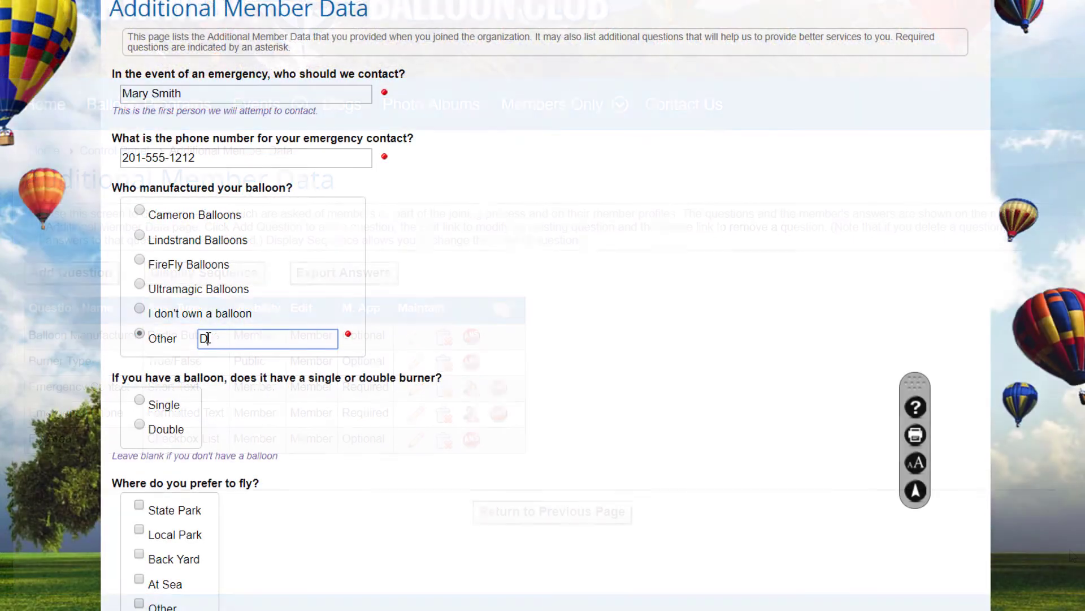
Step: Enter 'Dawn Flyer' as the other balloon manufacturer and mark the burner type as Single
type("wn")
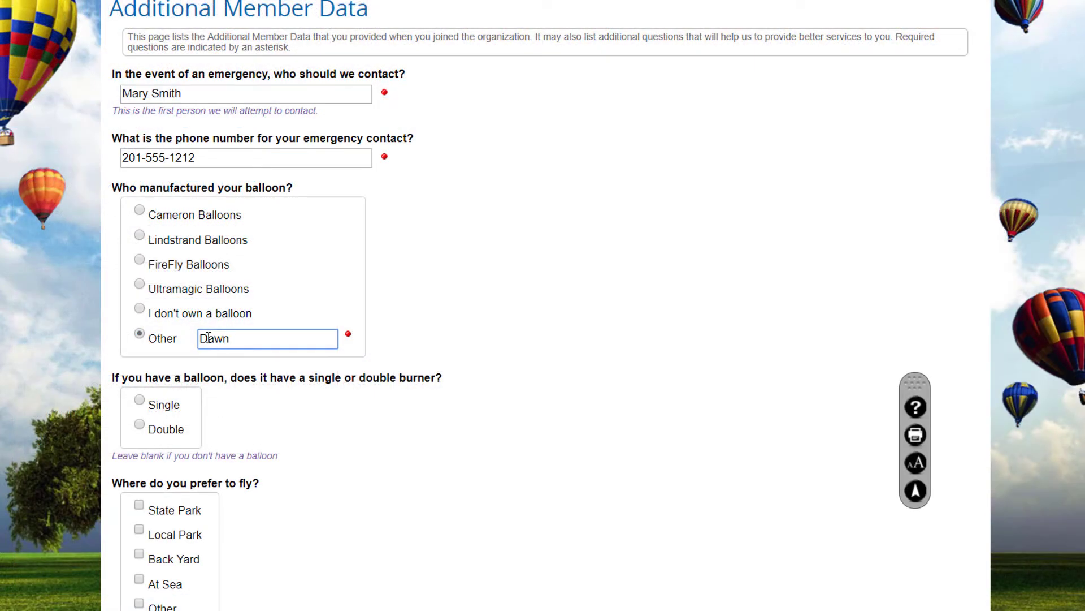
type(" Flyer")
left_click(142, 401)
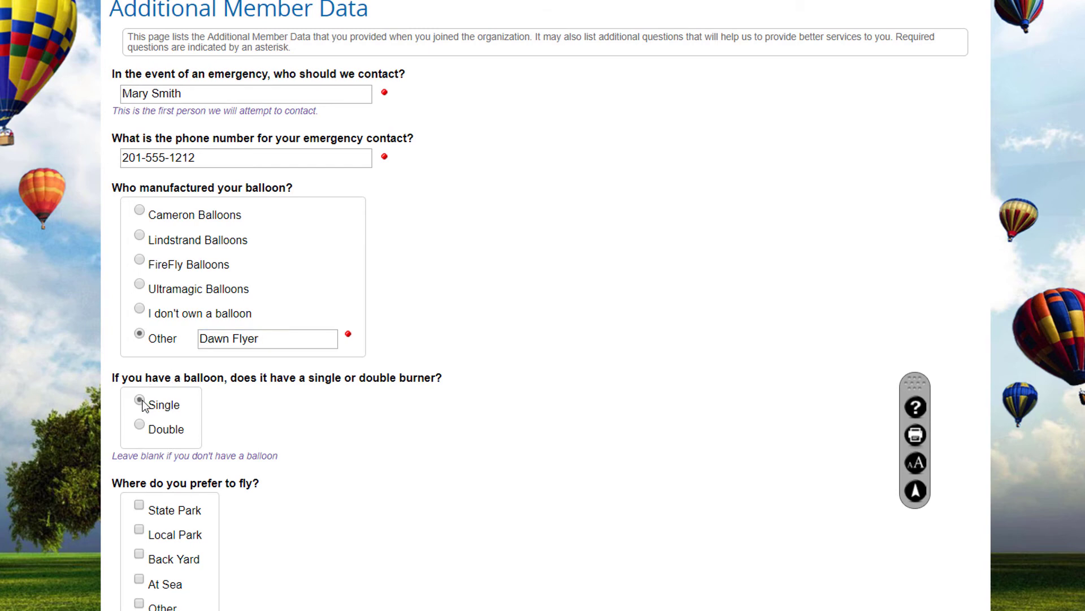